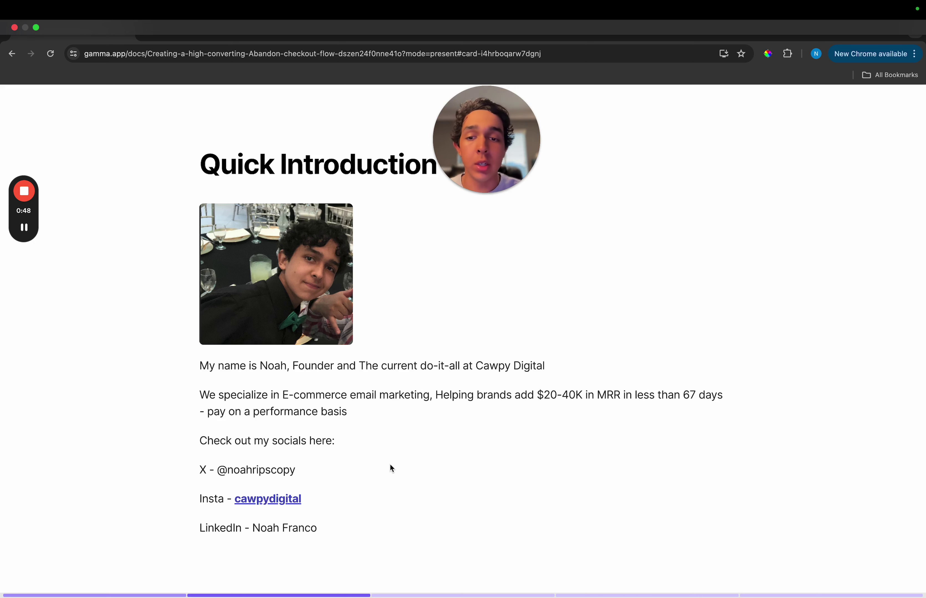
Page through the presentation from the "Quick Introduction" slide to the "How do I do this?" slide.
{"action": "key", "text": "Right"}
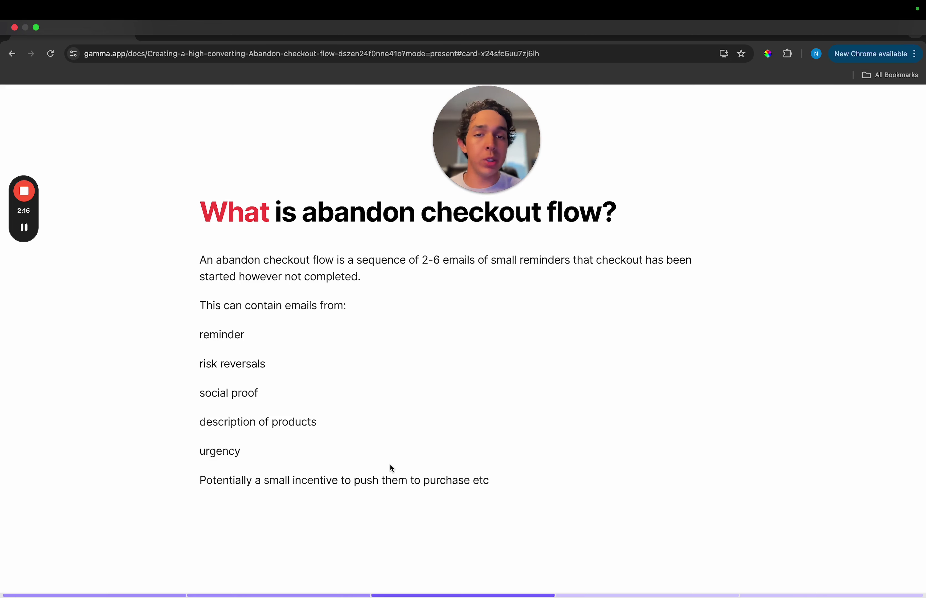
{"action": "key", "text": "Right"}
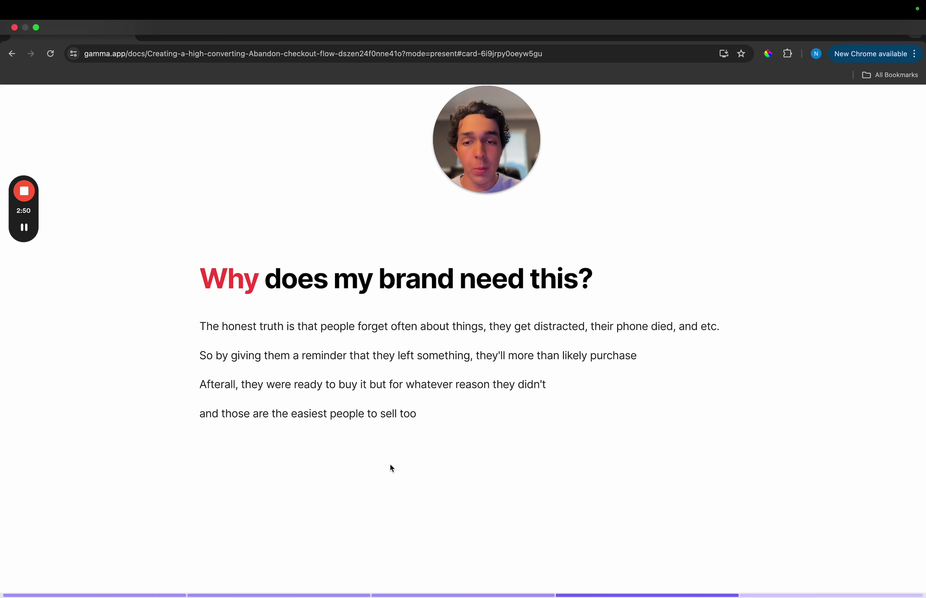
{"action": "key", "text": "Right"}
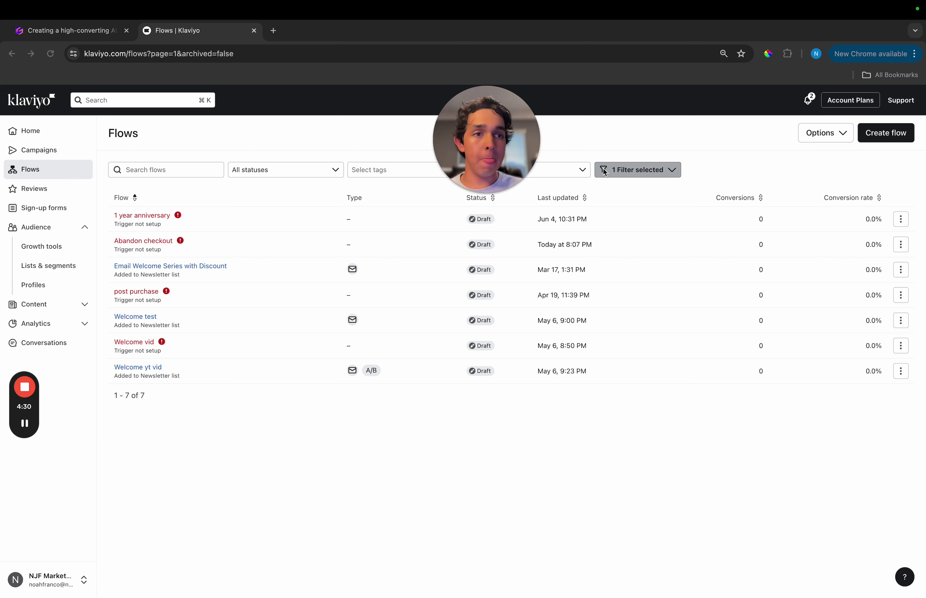
Create a new flow from scratch named "abandon checkout".
{"action": "left_click", "coordinate": [881, 143]}
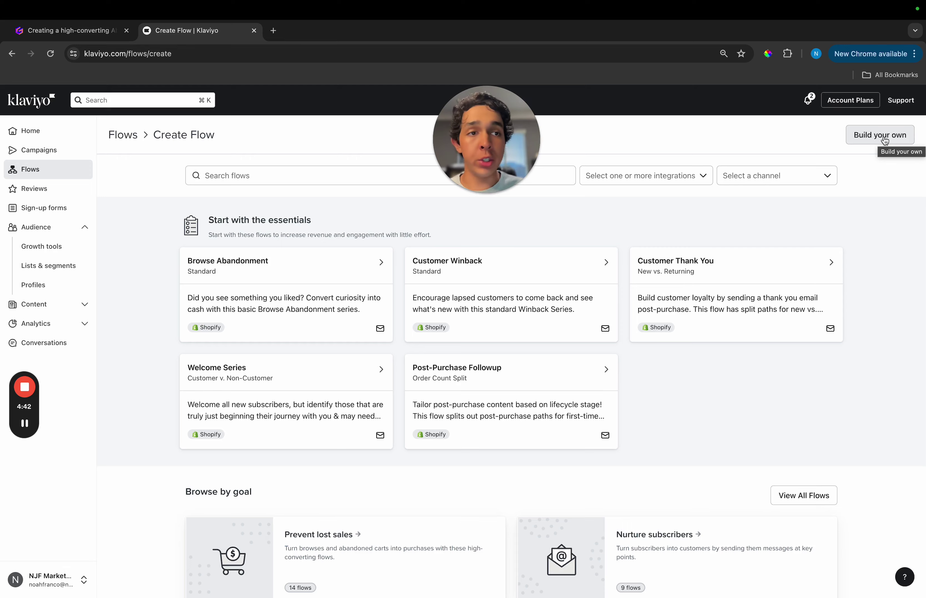
{"action": "left_click", "coordinate": [885, 141]}
{"action": "left_click", "coordinate": [430, 213]}
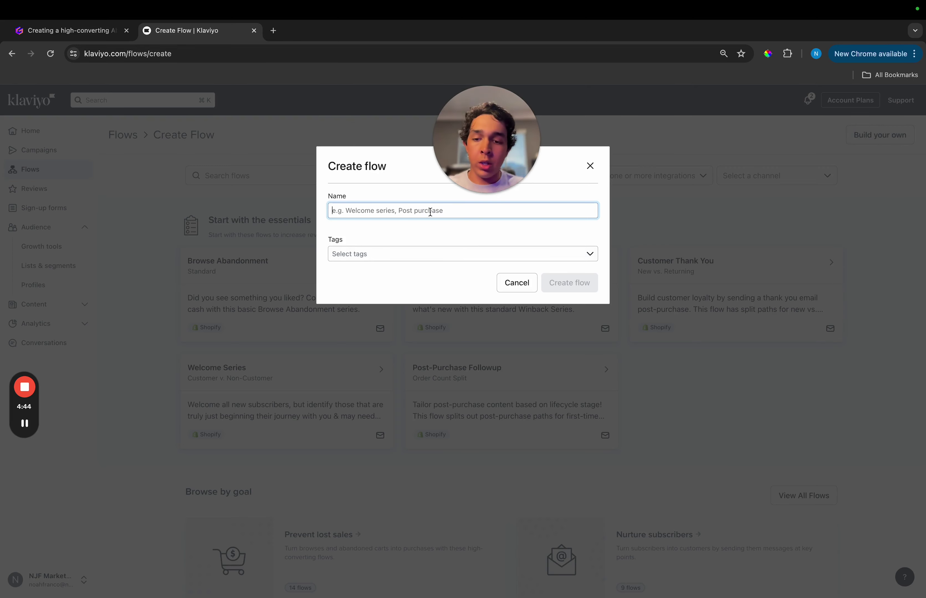
{"action": "type", "text": "aba"}
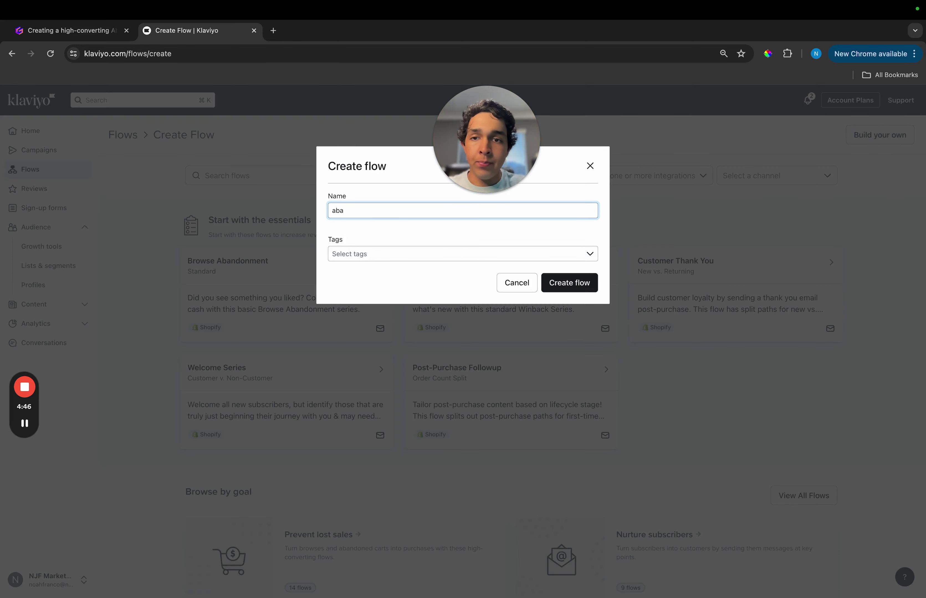
{"action": "type", "text": "ndon check"}
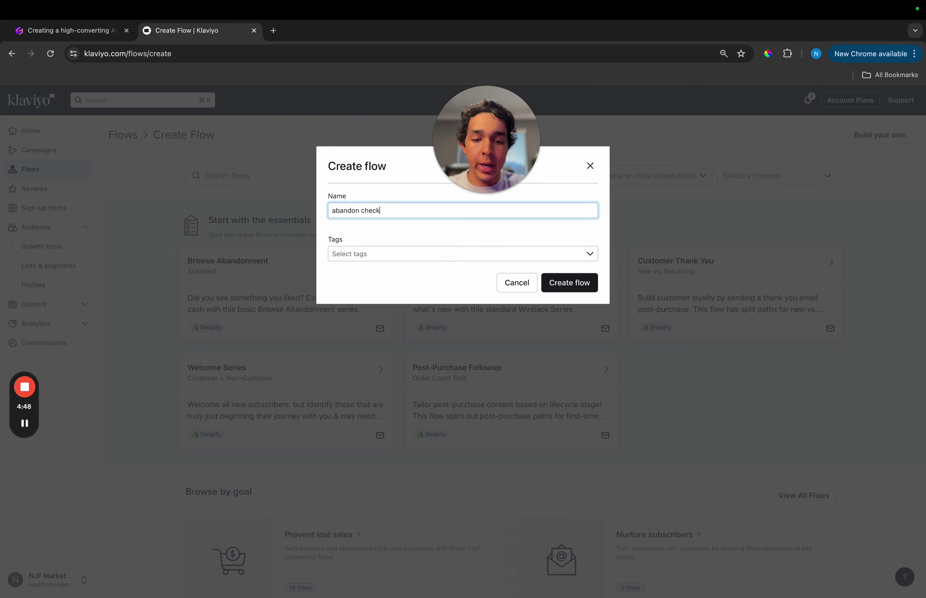
{"action": "type", "text": "out"}
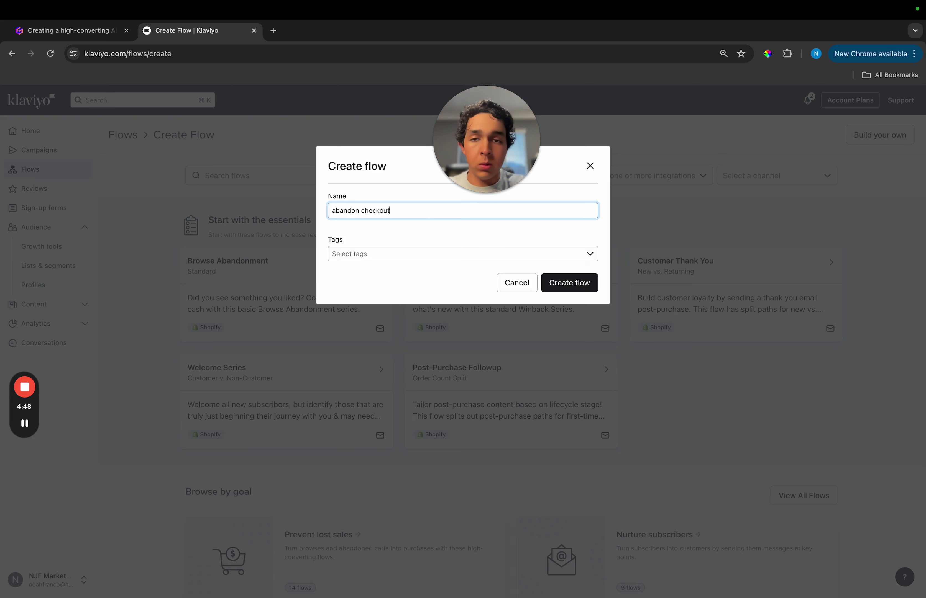
{"action": "left_click", "coordinate": [568, 283]}
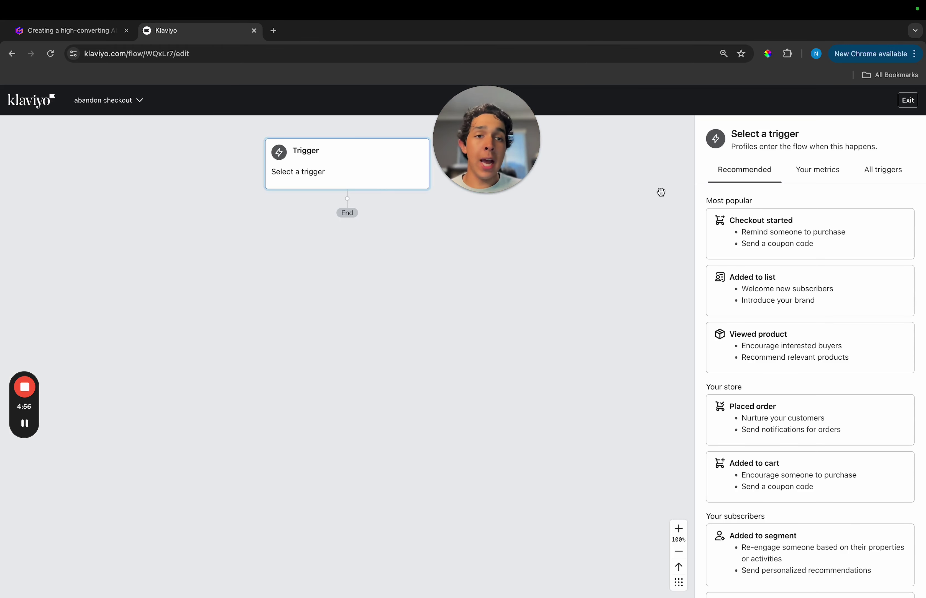
Choose Shopify's Checkout Started metric as the flow's trigger.
{"action": "left_click", "coordinate": [830, 177]}
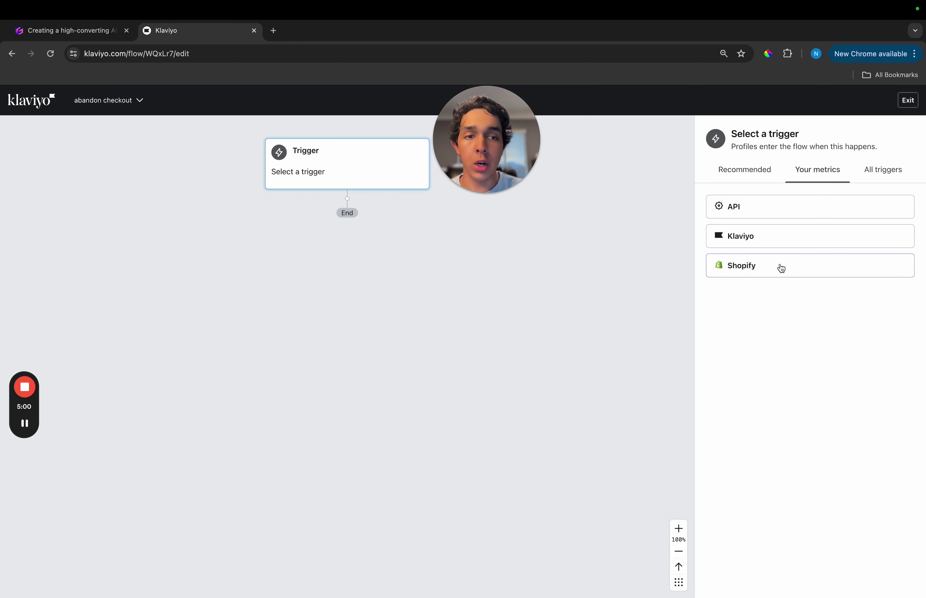
{"action": "left_click", "coordinate": [781, 267]}
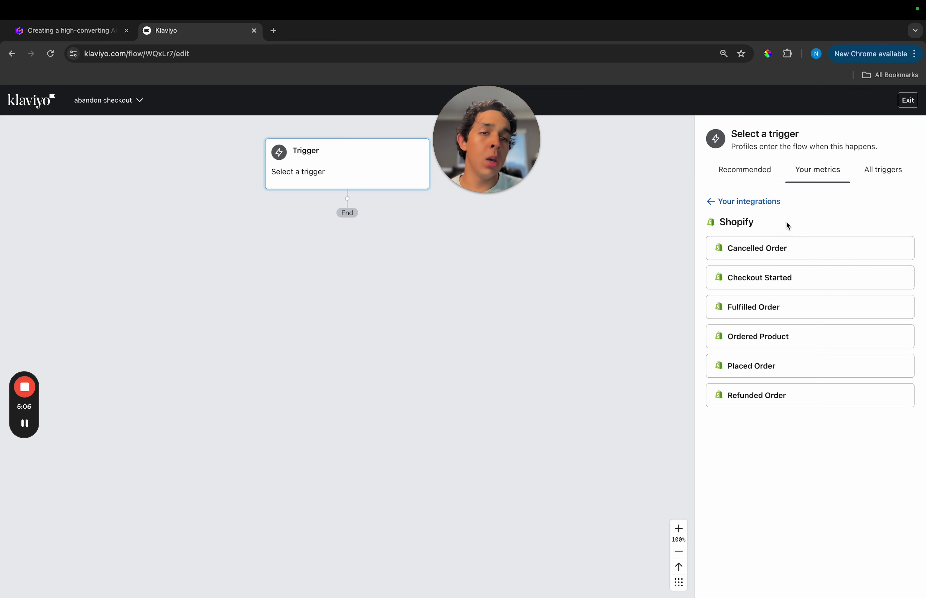
{"action": "left_click", "coordinate": [755, 288]}
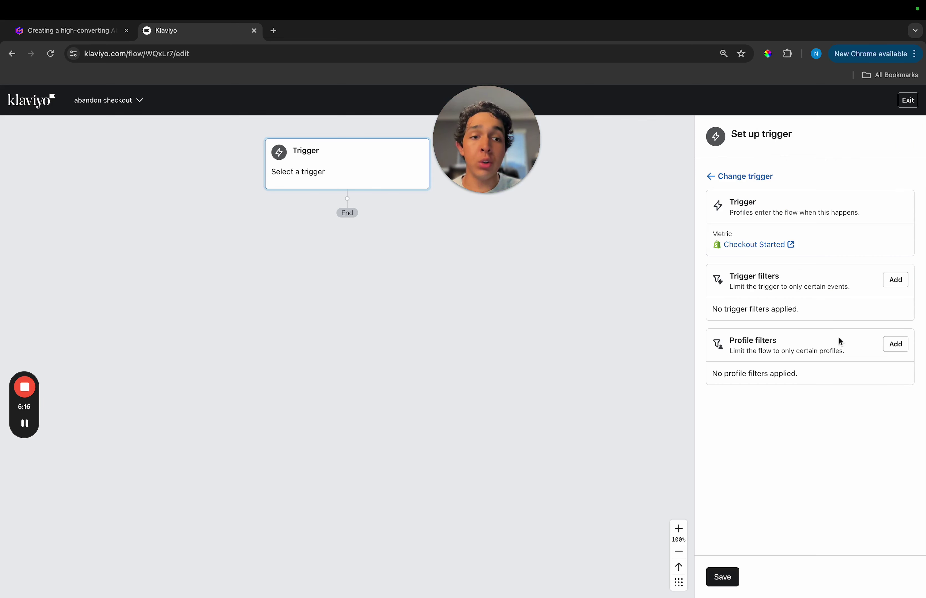
Add a profile filter for what someone has done: Placed Order zero times since starting this flow.
{"action": "left_click", "coordinate": [894, 347]}
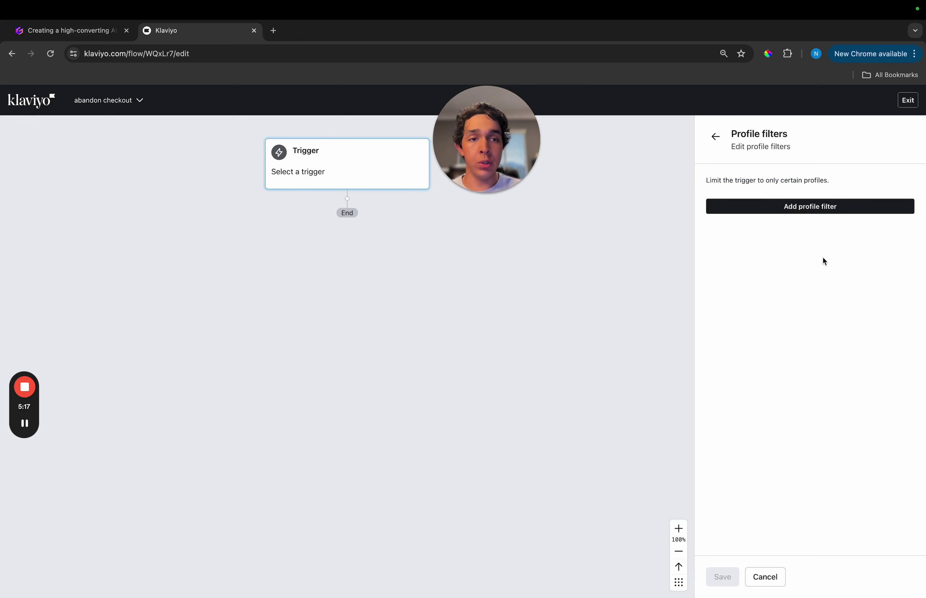
{"action": "left_click", "coordinate": [790, 208]}
{"action": "left_click", "coordinate": [787, 215]}
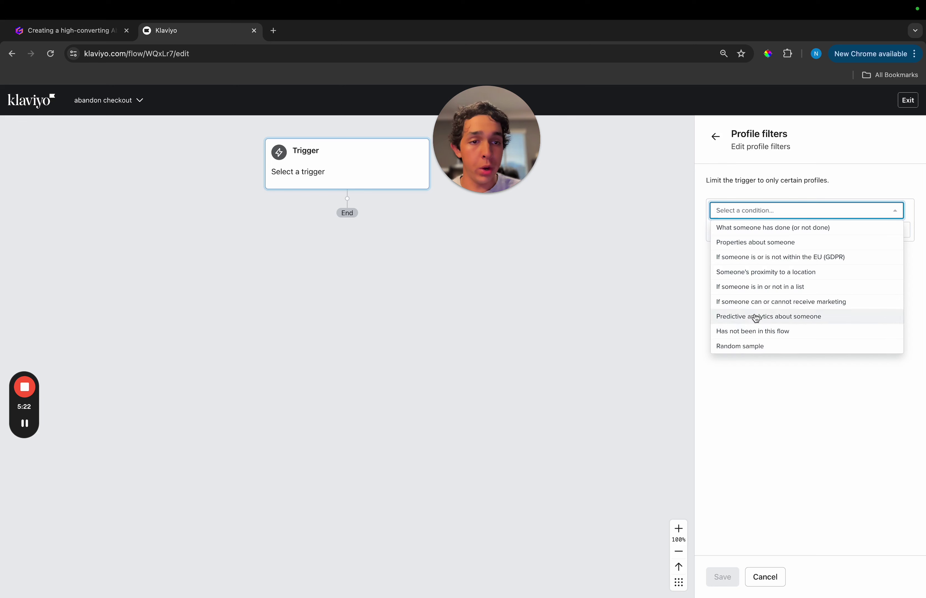
{"action": "left_click", "coordinate": [766, 228]}
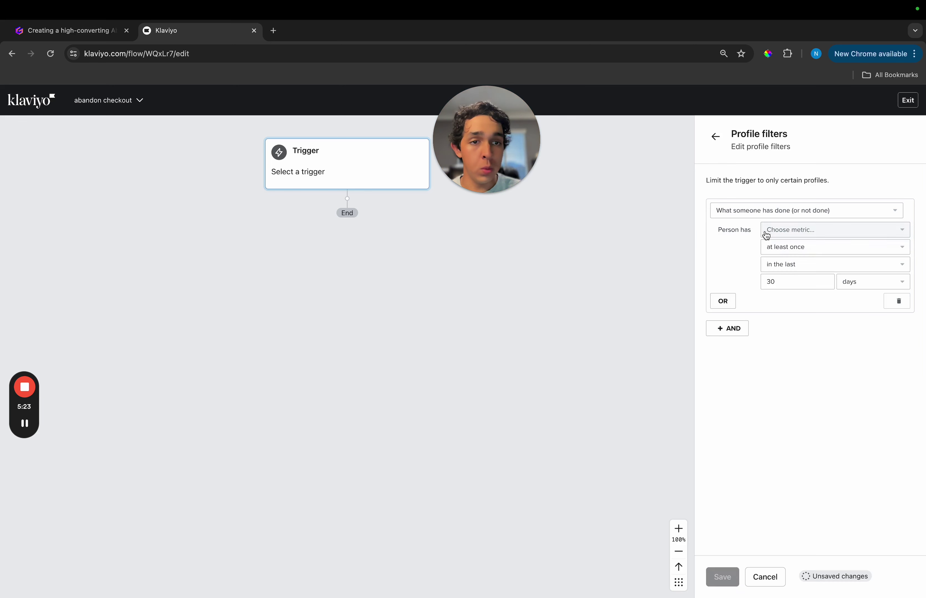
{"action": "left_click", "coordinate": [801, 232]}
{"action": "scroll", "coordinate": [813, 313], "scroll_direction": "down", "scroll_amount": 10}
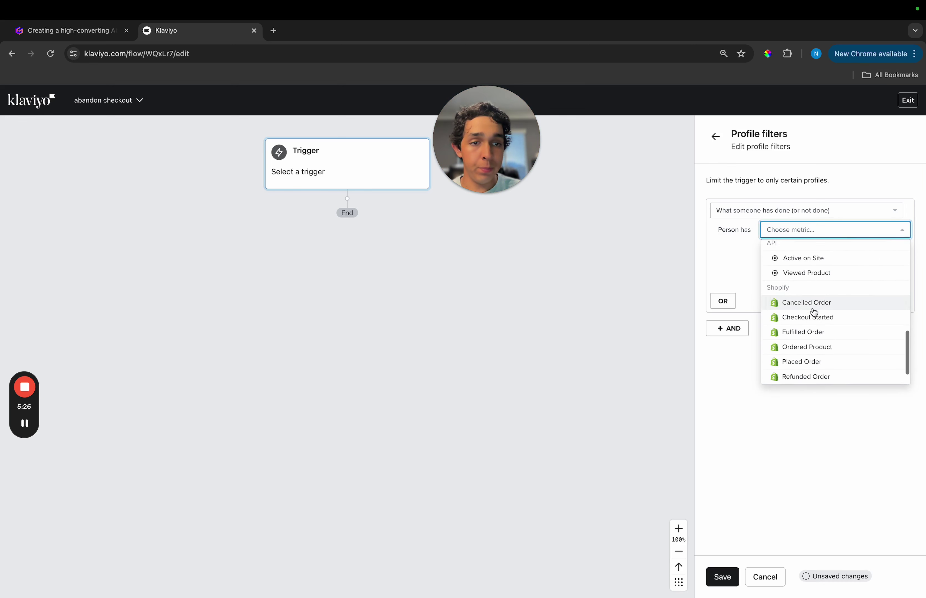
{"action": "left_click", "coordinate": [806, 364]}
{"action": "left_click", "coordinate": [802, 249]}
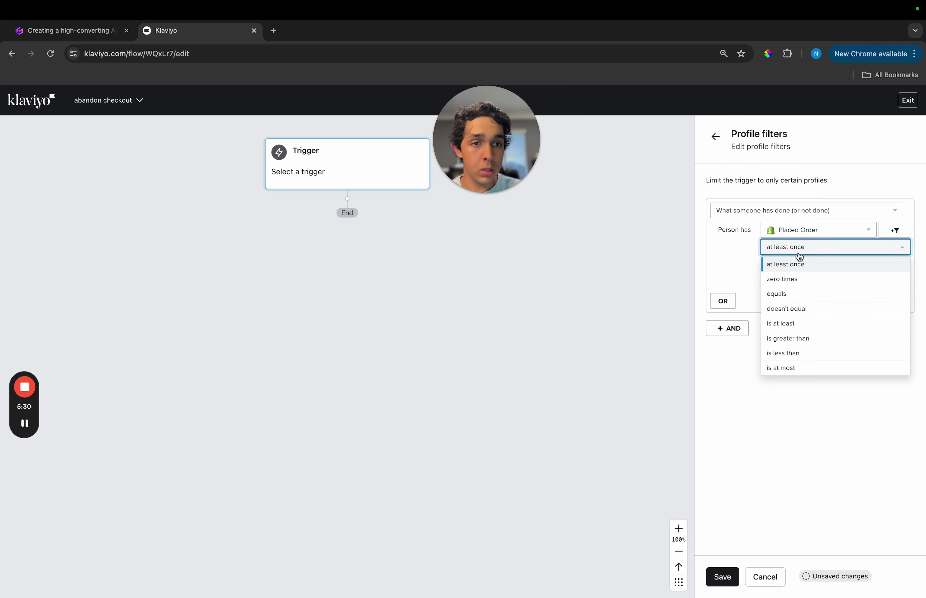
{"action": "left_click", "coordinate": [802, 283]}
{"action": "left_click", "coordinate": [817, 267]}
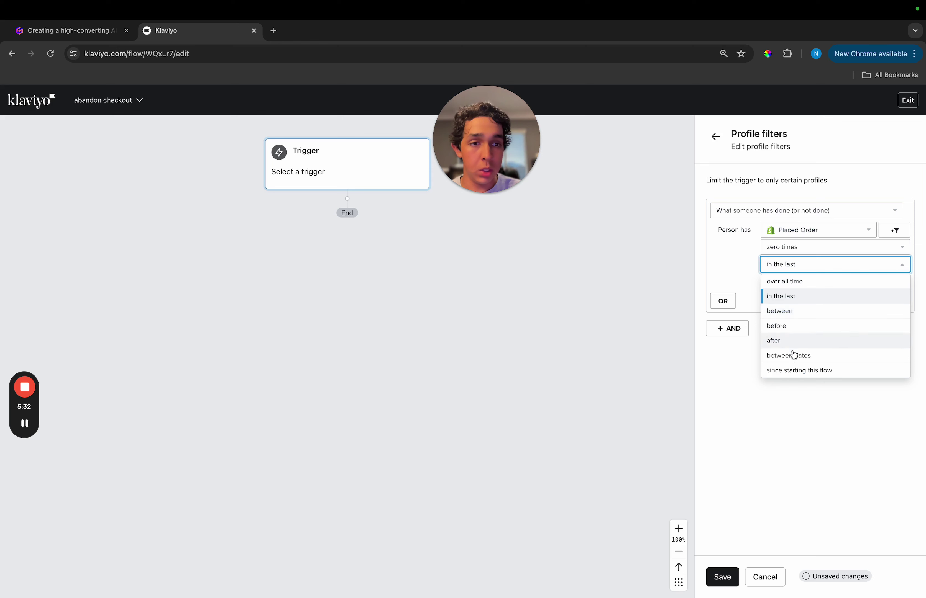
{"action": "left_click", "coordinate": [787, 372]}
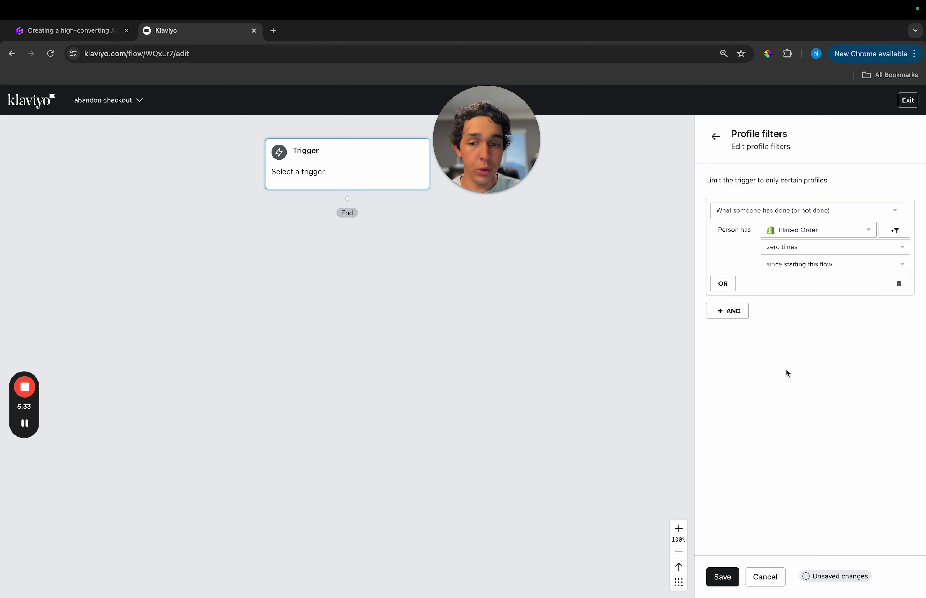
Add a second profile filter condition joined to the first with AND.
{"action": "left_click", "coordinate": [739, 319]}
{"action": "left_click", "coordinate": [771, 341]}
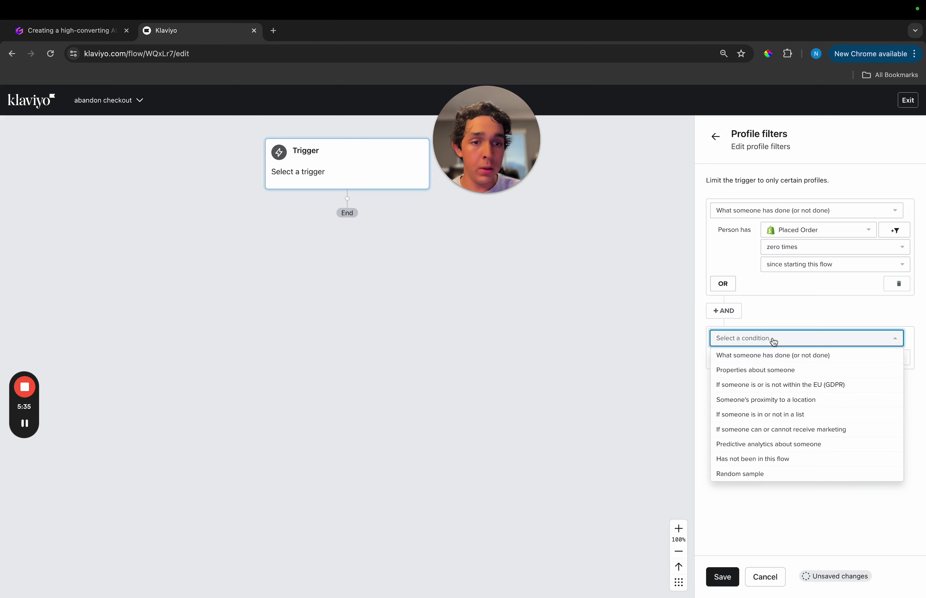
{"action": "left_click", "coordinate": [764, 355]}
{"action": "left_click", "coordinate": [765, 356]}
{"action": "scroll", "coordinate": [795, 432], "scroll_direction": "down", "scroll_amount": 5}
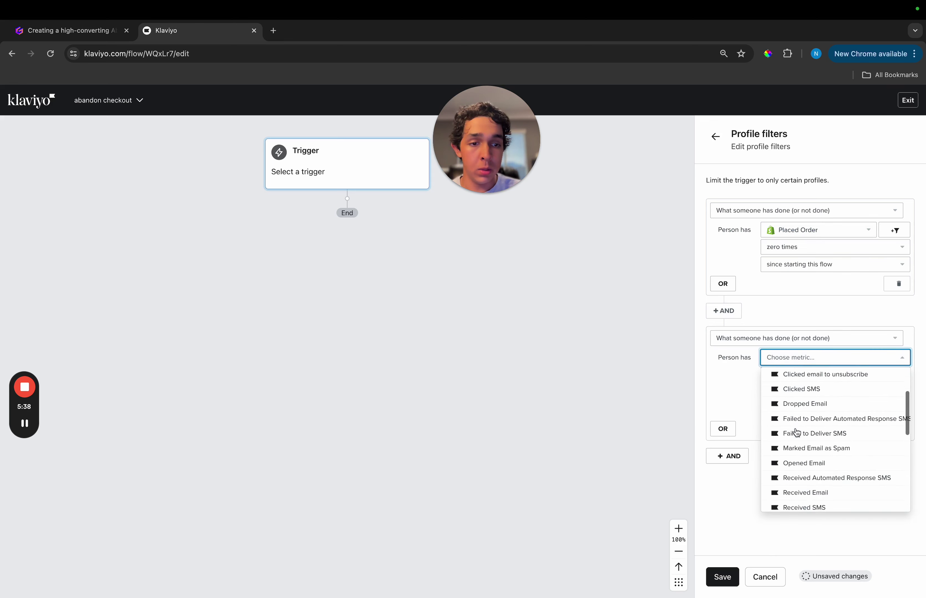
{"action": "scroll", "coordinate": [796, 431], "scroll_direction": "down", "scroll_amount": 3}
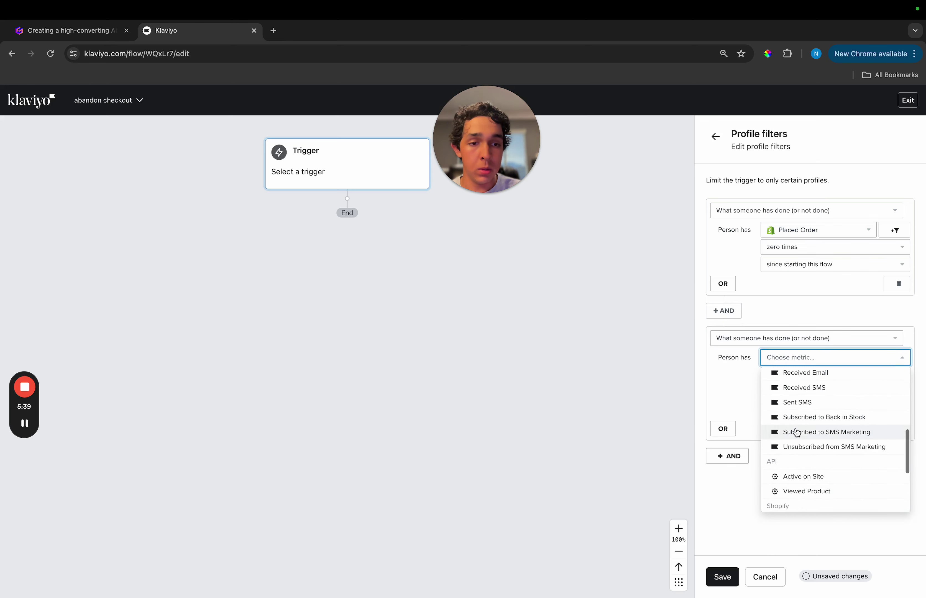
Set the second condition to "Has not been in this flow", skipping anyone in it in the last 30 days.
{"action": "left_click", "coordinate": [779, 344]}
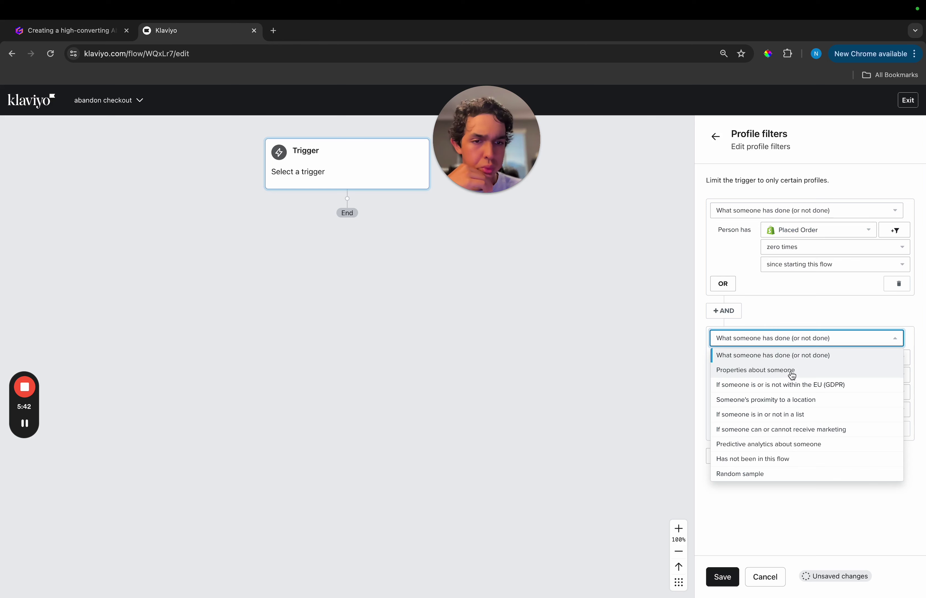
{"action": "left_click", "coordinate": [775, 459]}
{"action": "left_click", "coordinate": [812, 374]}
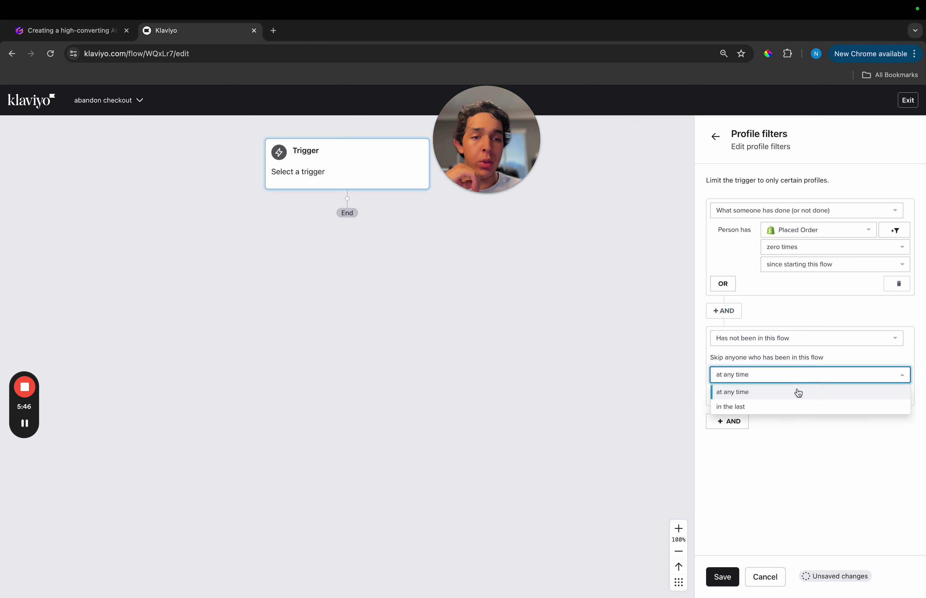
{"action": "left_click", "coordinate": [786, 406]}
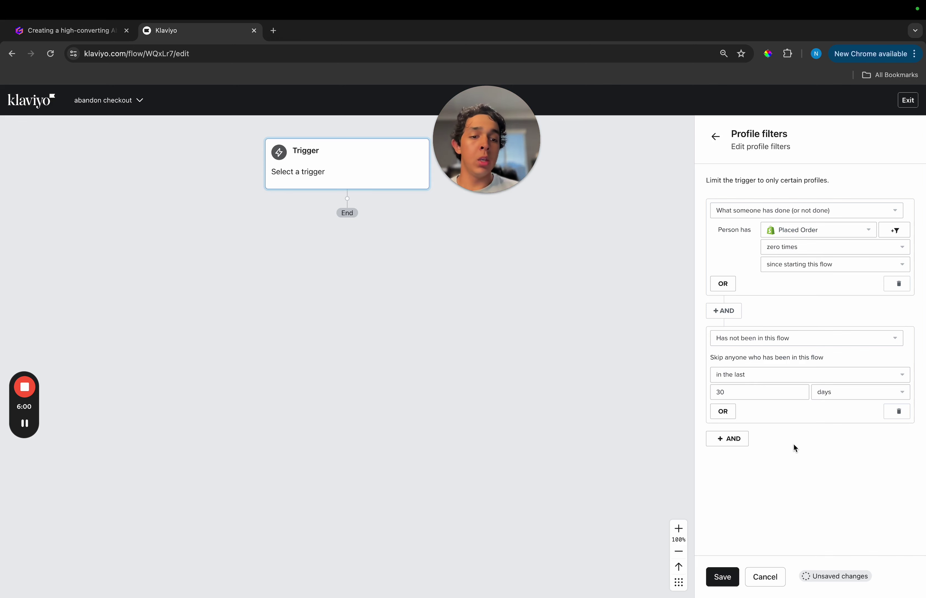
Save the profile filters and confirm the Checkout Started trigger setup.
{"action": "left_click", "coordinate": [725, 579]}
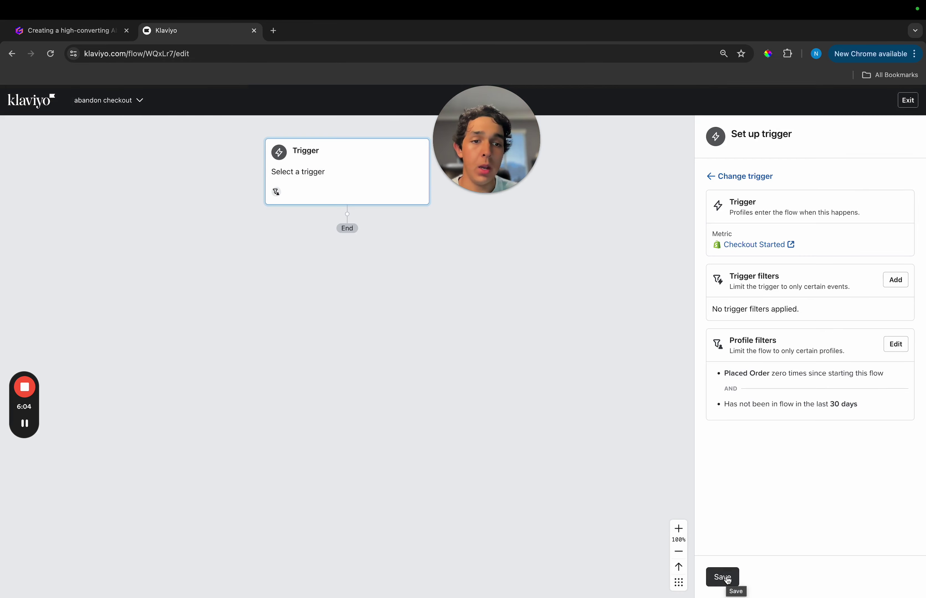
{"action": "left_click", "coordinate": [726, 579]}
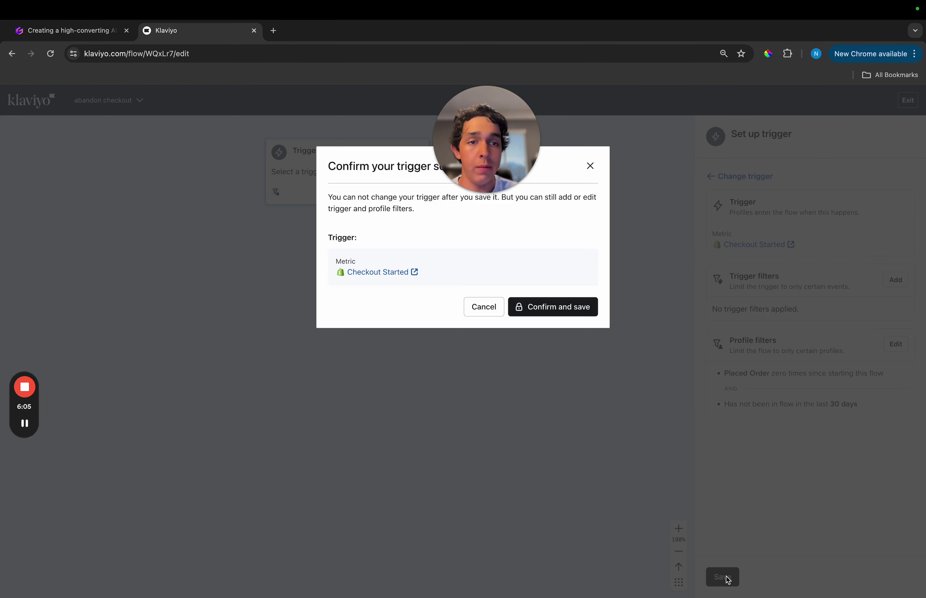
{"action": "left_click", "coordinate": [554, 309]}
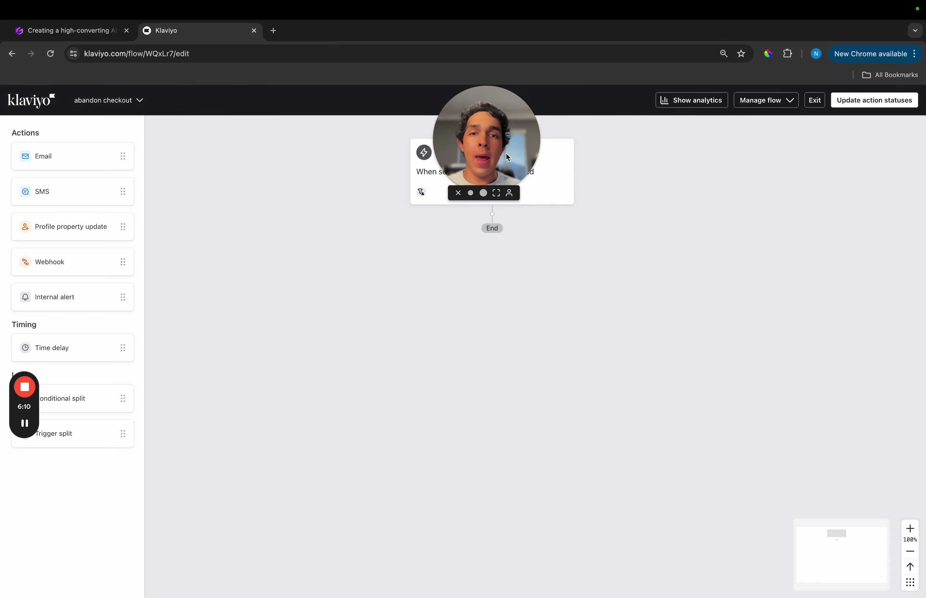
{"action": "left_click_drag", "start_coordinate": [506, 153], "coordinate": [669, 149]}
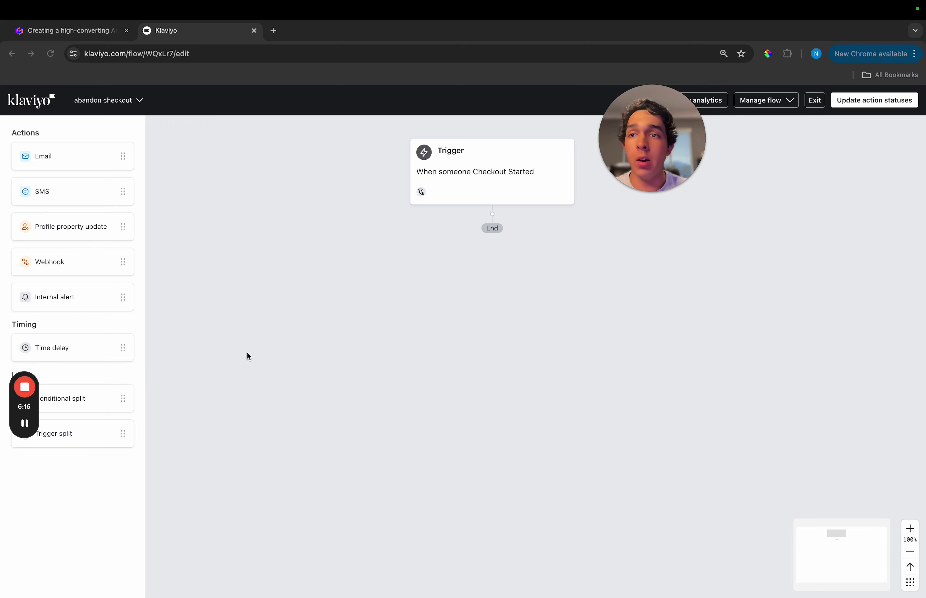
Review the "What is abandon checkout flow?" slide in the Gamma presentation and return to the Klaviyo flow editor.
{"action": "left_click", "coordinate": [72, 31]}
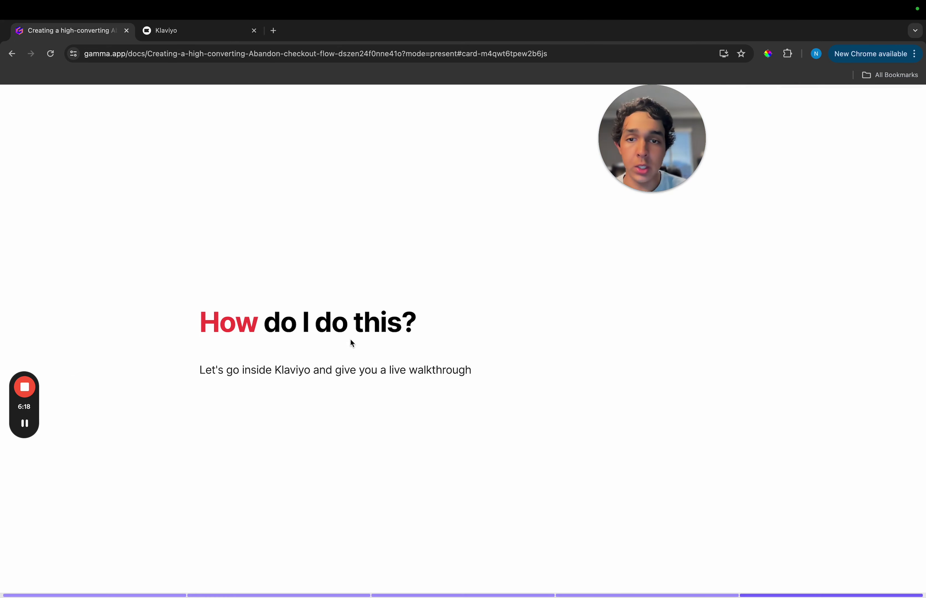
{"action": "key", "text": "Left"}
{"action": "key", "text": "Left"}
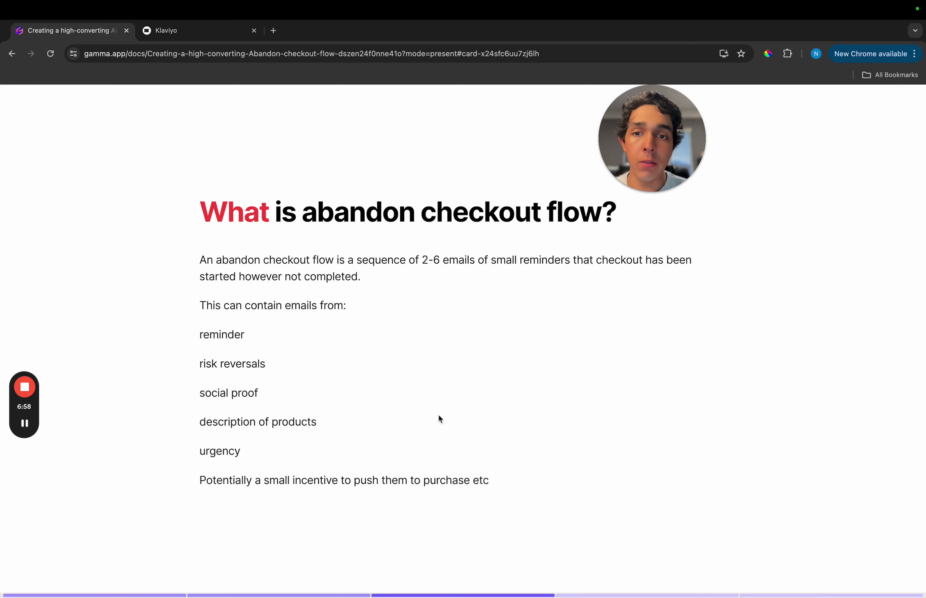
{"action": "left_click", "coordinate": [214, 38]}
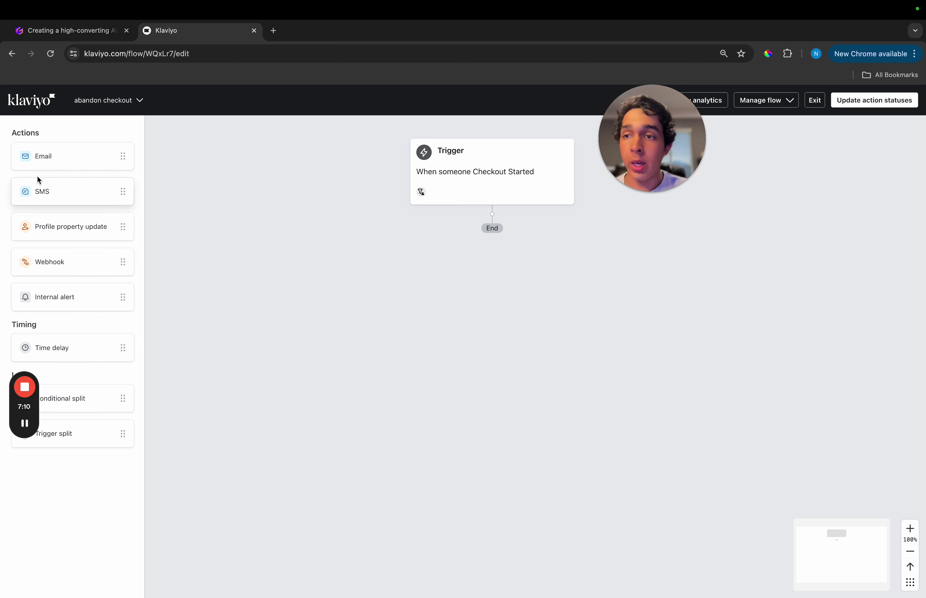
Add a time delay after the Checkout Started trigger, enter 1 hour and 10 minutes for it, and place an email below it.
{"action": "left_click_drag", "start_coordinate": [64, 351], "coordinate": [504, 230]}
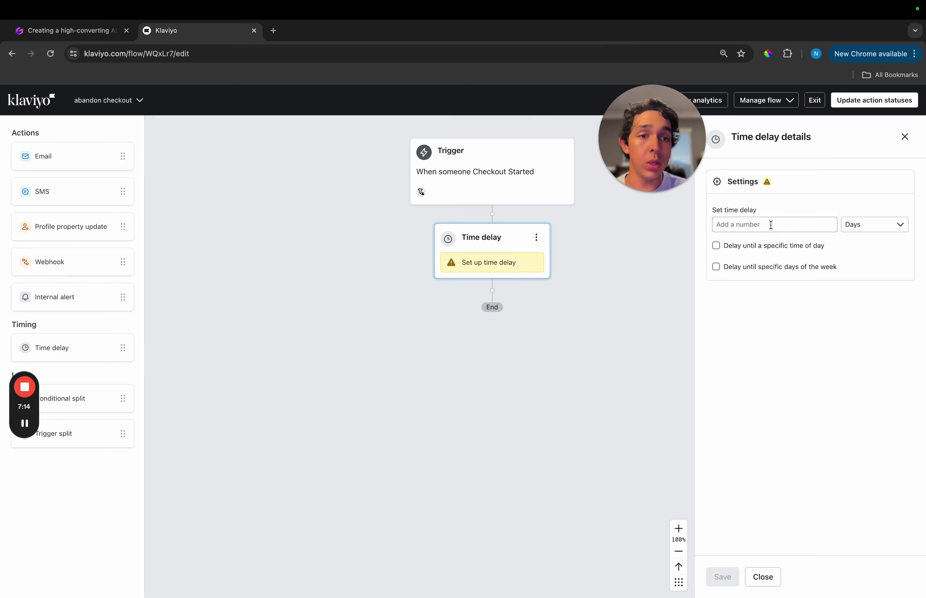
{"action": "left_click", "coordinate": [861, 228]}
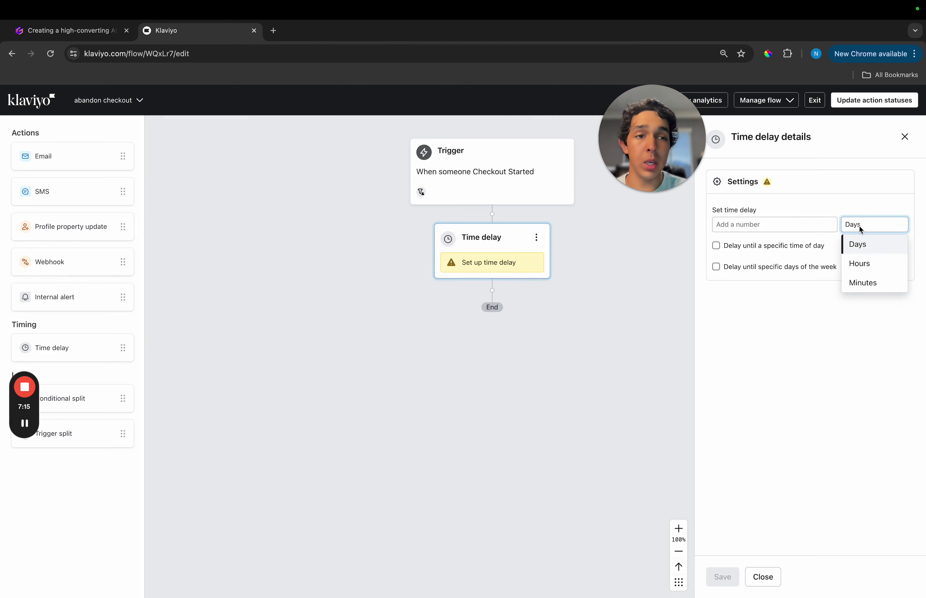
{"action": "left_click", "coordinate": [861, 264]}
{"action": "left_click", "coordinate": [788, 227]}
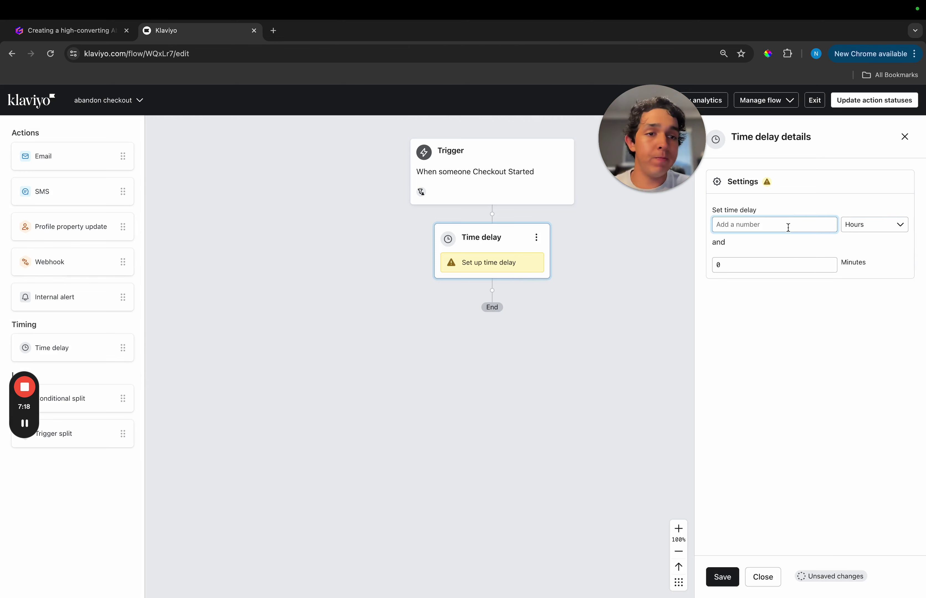
{"action": "type", "text": "1"}
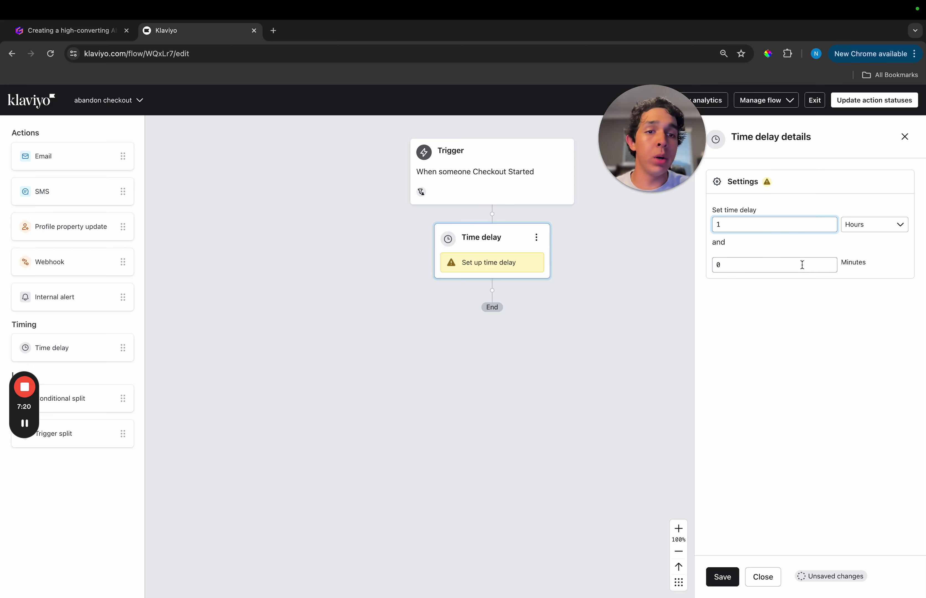
{"action": "left_click", "coordinate": [802, 265]}
{"action": "type", "text": "10"}
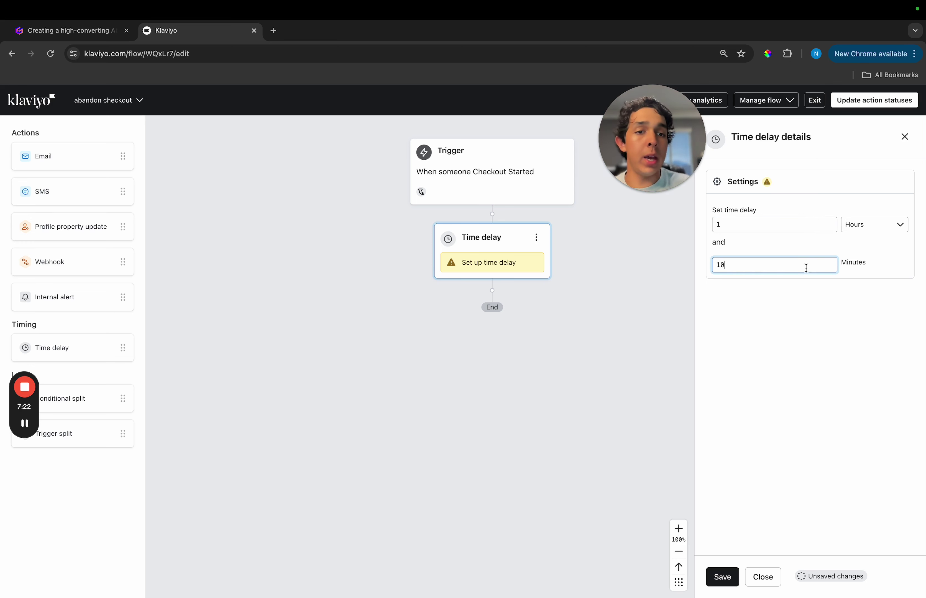
{"action": "left_click", "coordinate": [666, 344]}
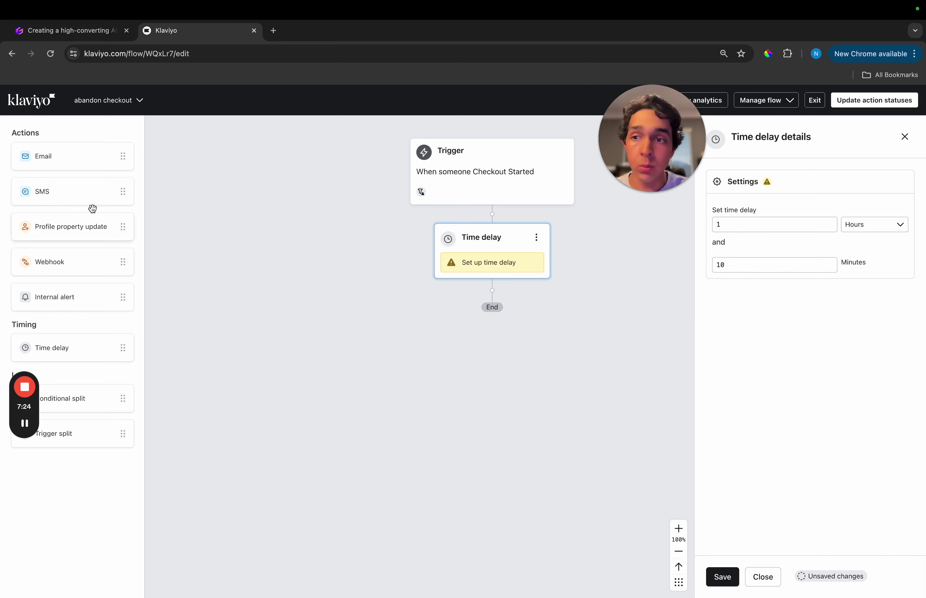
{"action": "left_click_drag", "start_coordinate": [65, 156], "coordinate": [483, 312]}
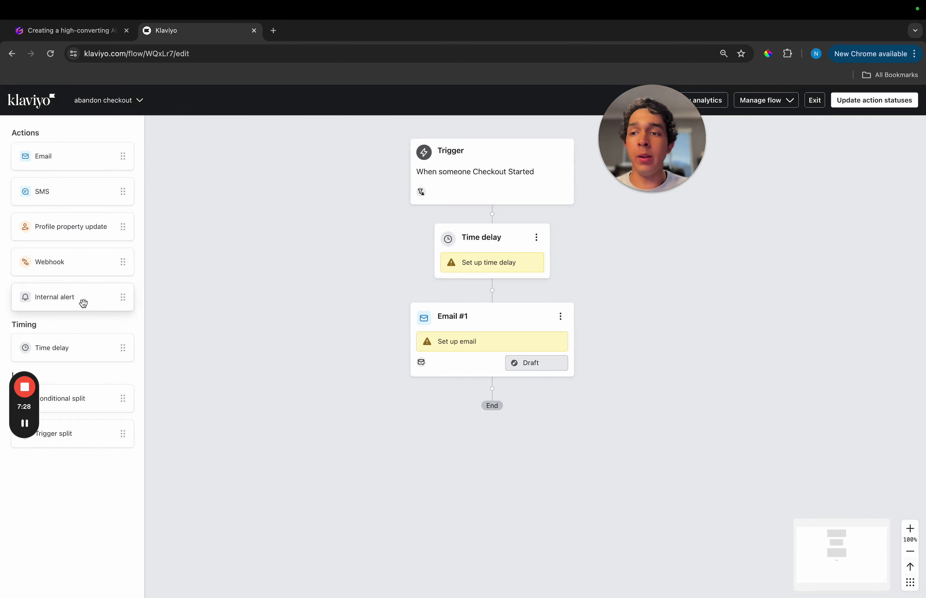
Add another time delay below Email #1, enter 1 day for it, and place a second email after it.
{"action": "left_click_drag", "start_coordinate": [64, 351], "coordinate": [502, 417]}
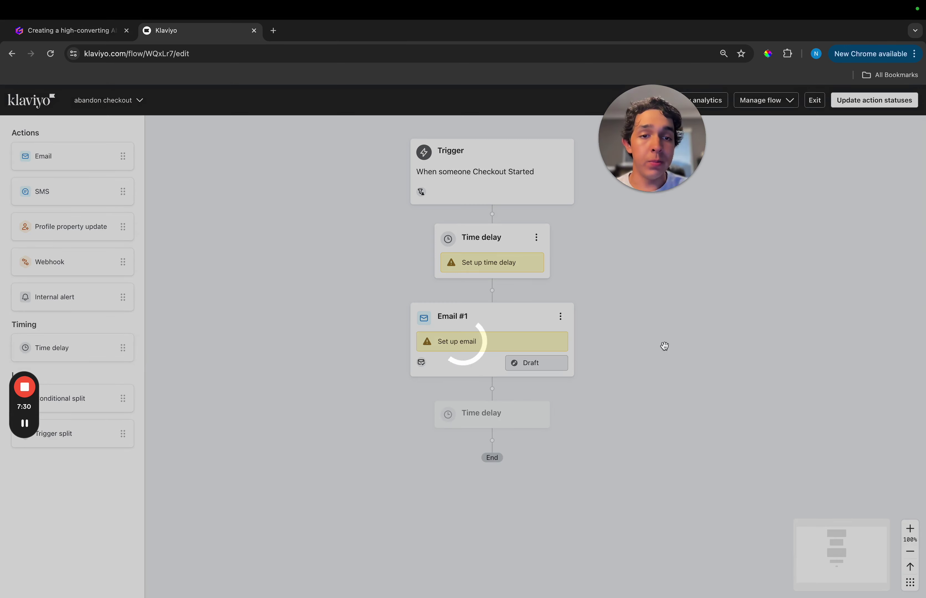
{"action": "left_click", "coordinate": [803, 224]}
{"action": "type", "text": "1"}
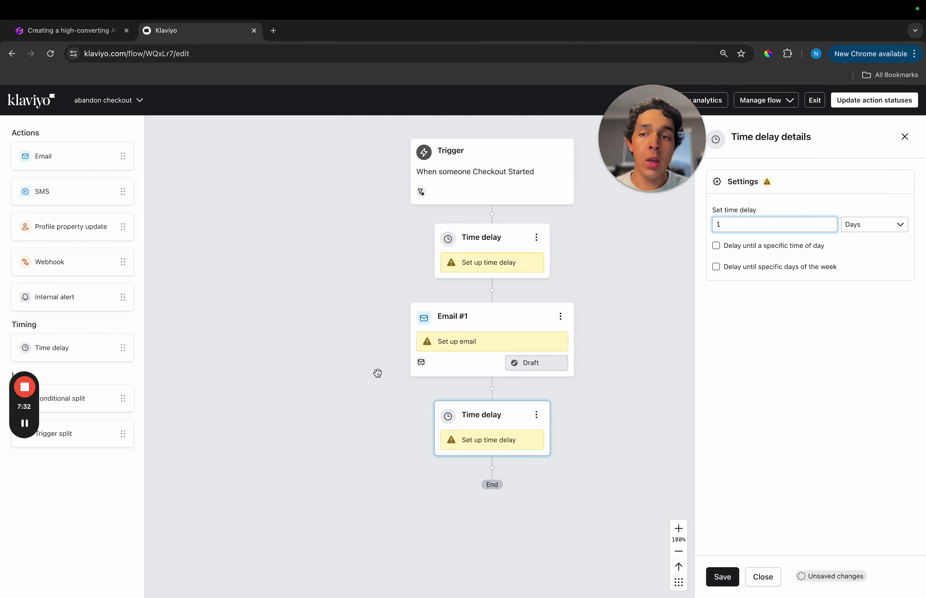
{"action": "left_click_drag", "start_coordinate": [74, 161], "coordinate": [481, 492]}
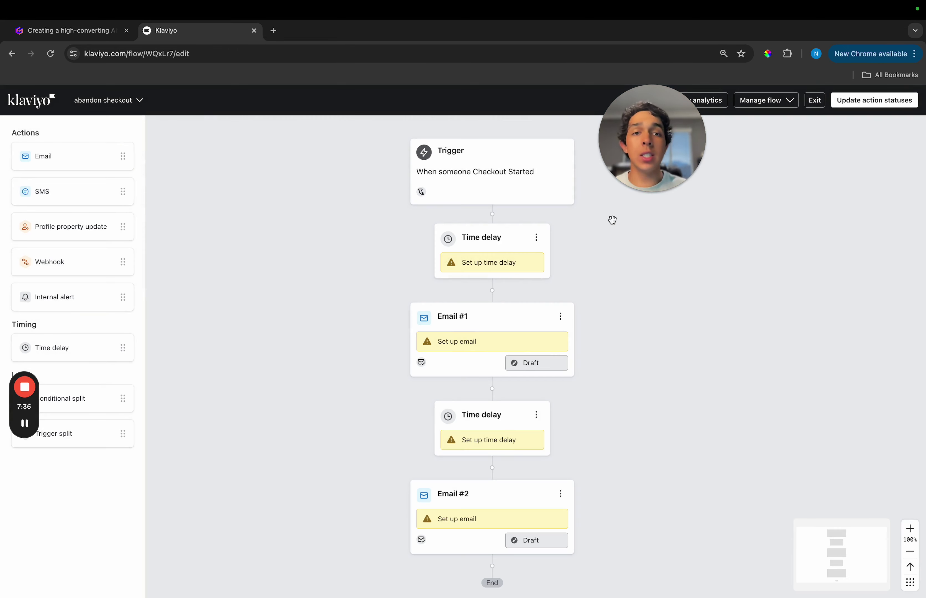